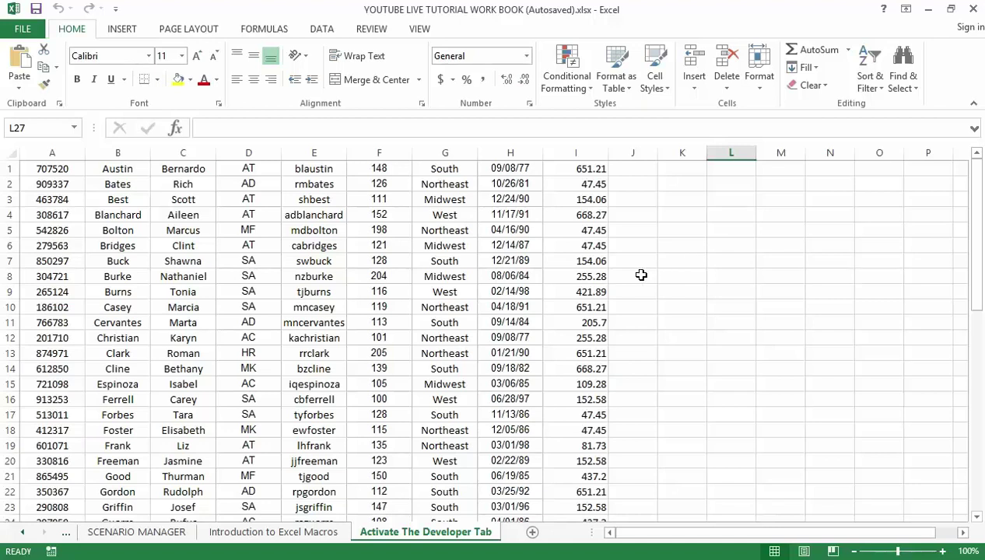
Glance at the Introduction to Excel Macros sheet, then open Customize the Ribbon in Excel Options.
{"action": "left_click", "coordinate": [266, 533]}
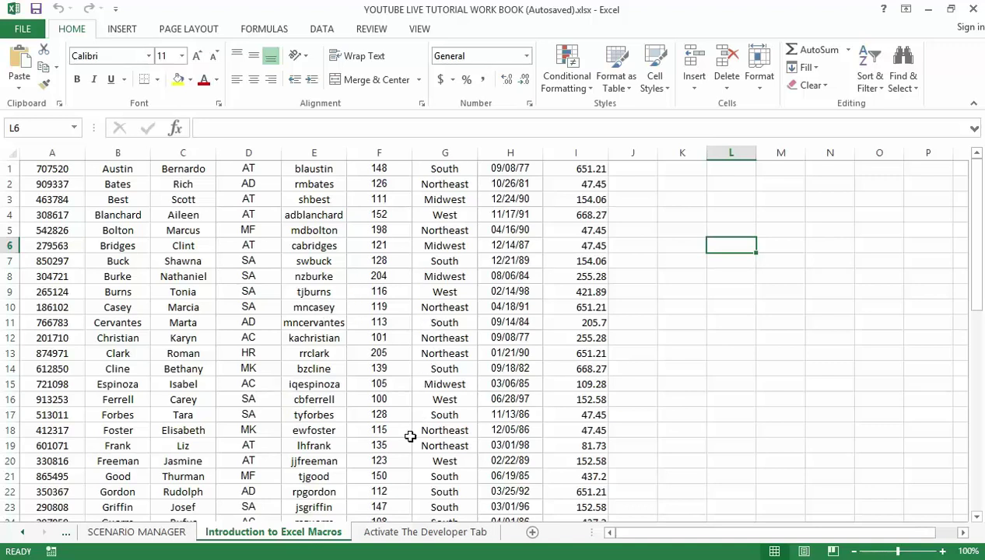
{"action": "left_click", "coordinate": [410, 534]}
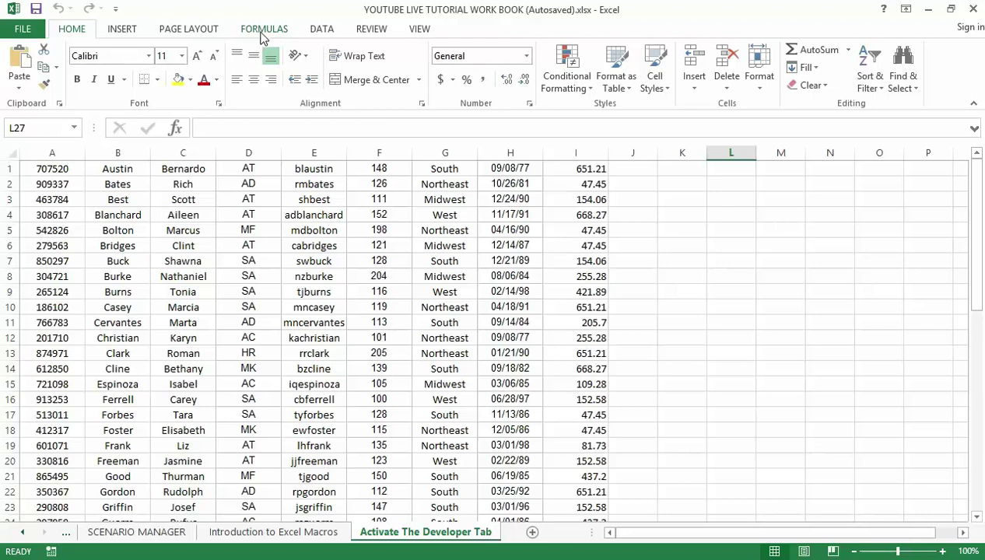
{"action": "right_click", "coordinate": [263, 38]}
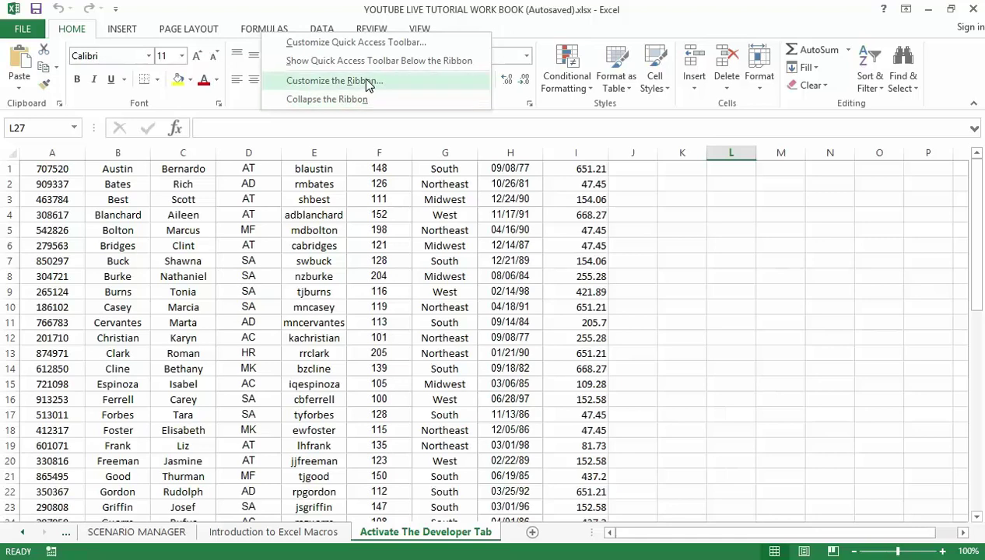
{"action": "left_click", "coordinate": [362, 78]}
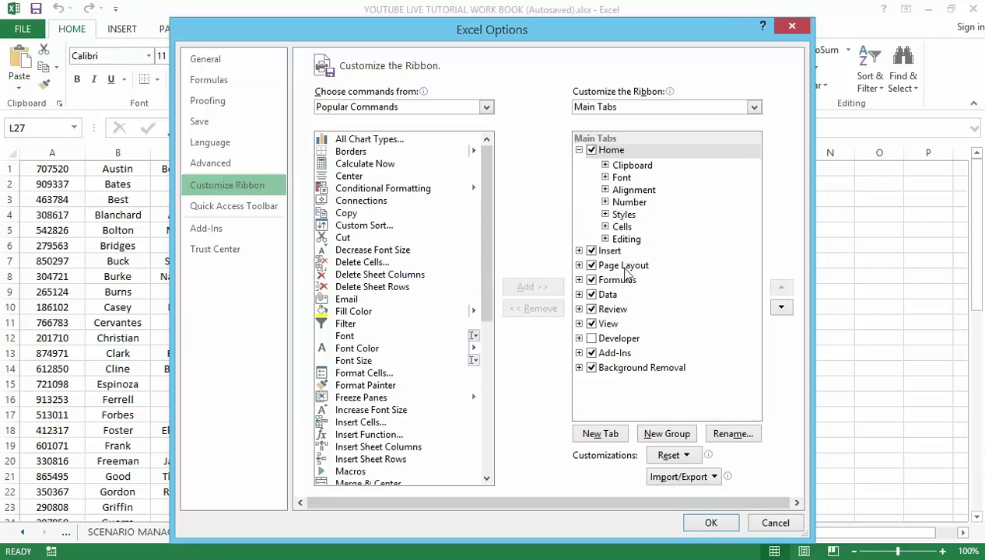
Enable the Developer checkbox under Main Tabs and apply it with OK.
{"action": "left_click", "coordinate": [591, 339]}
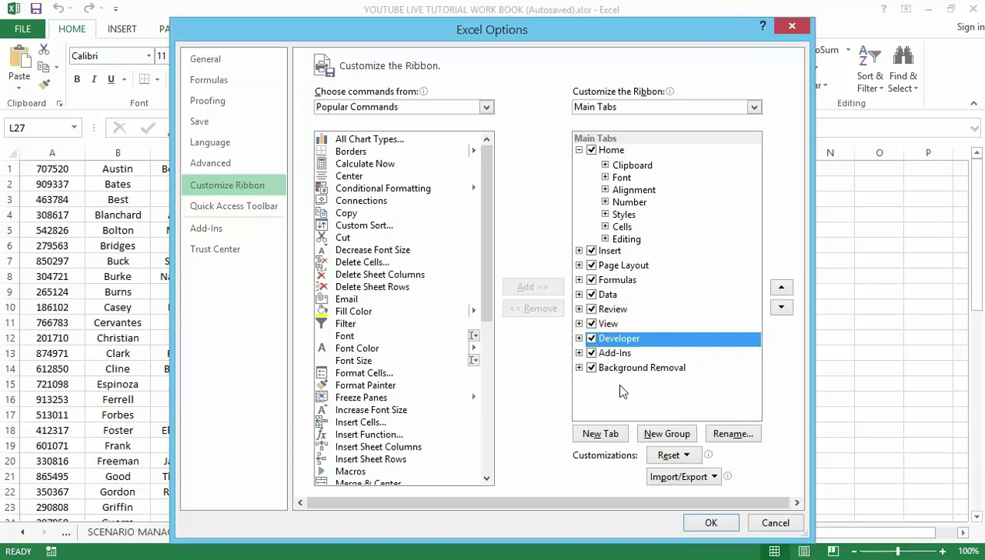
{"action": "left_click", "coordinate": [710, 524]}
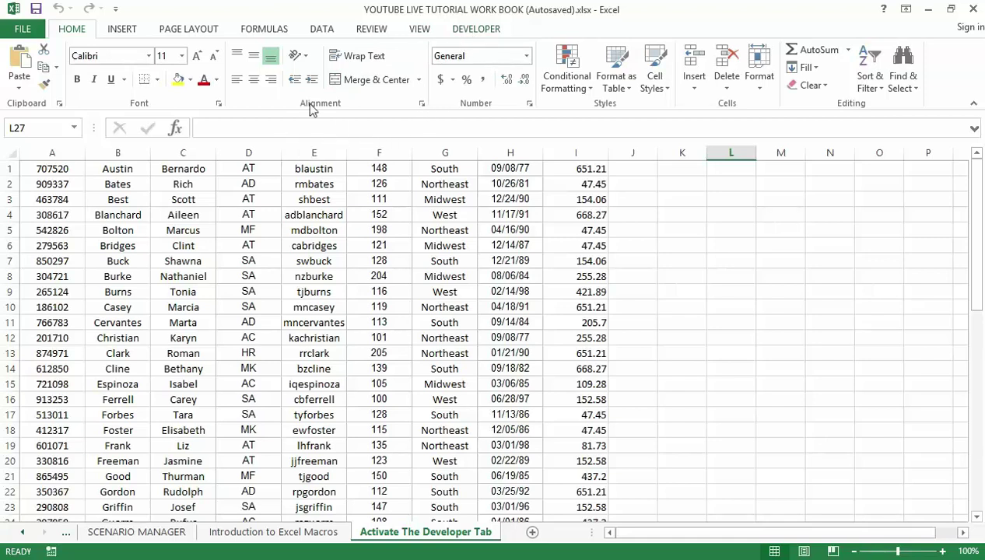
Show the Developer tab's Code, Add-Ins, Controls and XML commands.
{"action": "left_click", "coordinate": [456, 32]}
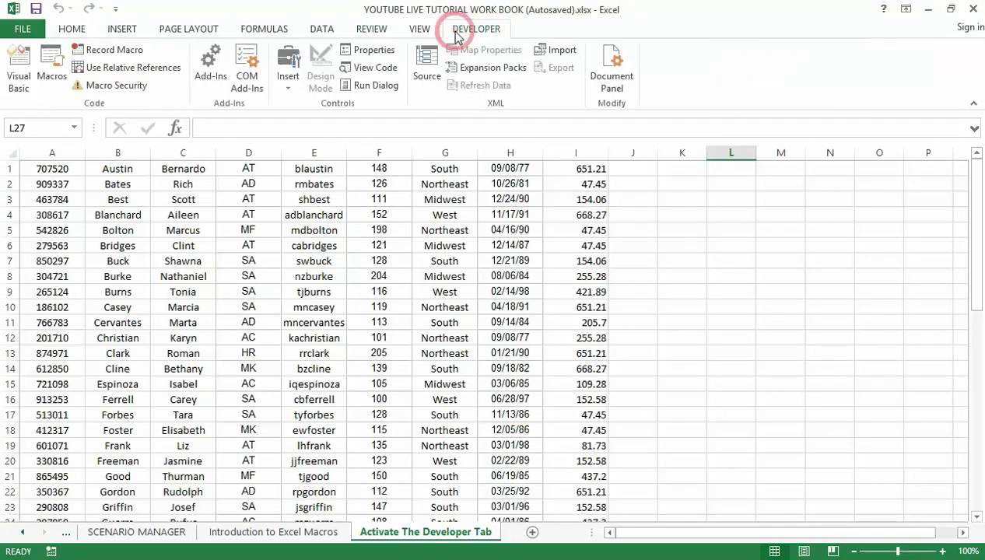